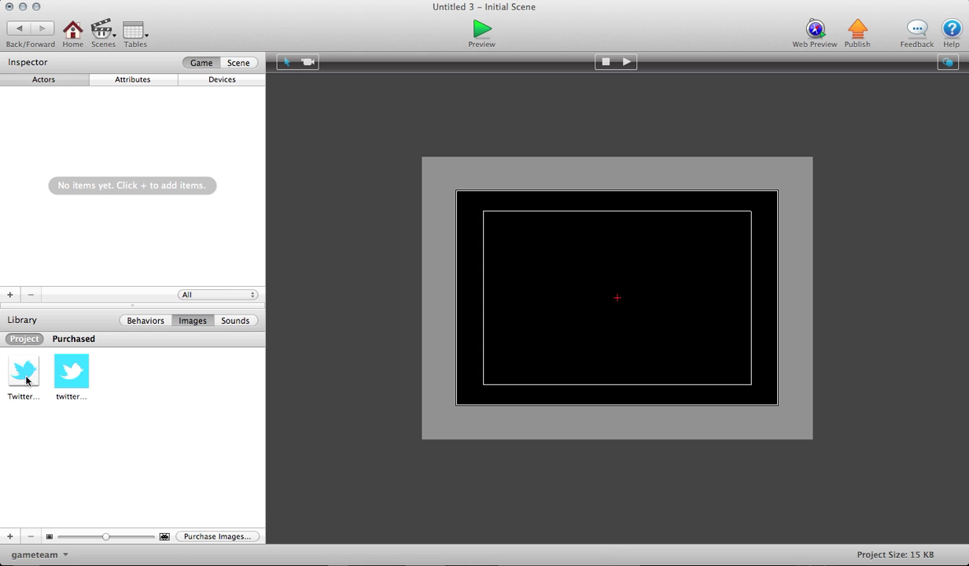
- Make the Twitter image into the TwitterButton1 actor and place a shrunken copy at the scene's lower-left
drag(27, 370, 46, 142)
click(67, 234)
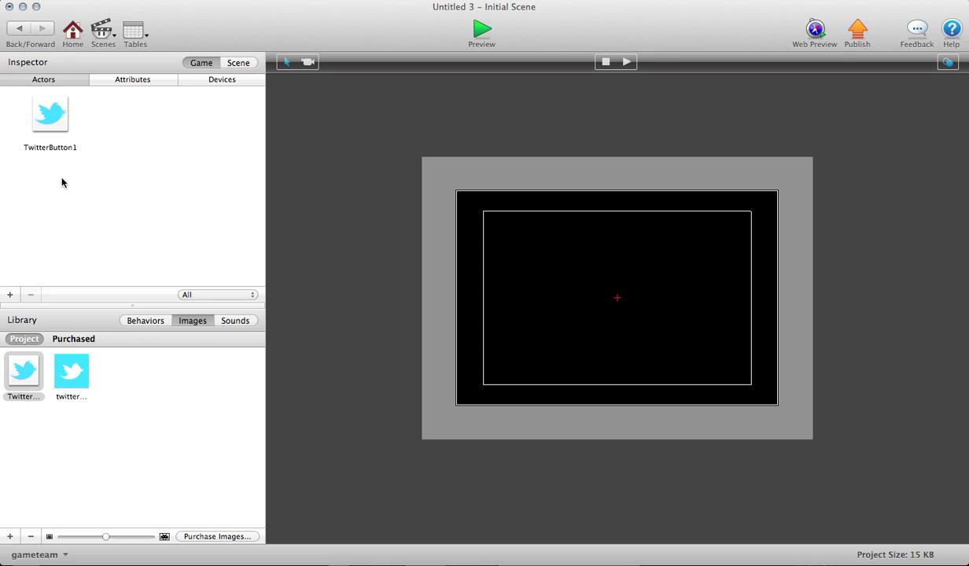
drag(63, 130, 495, 385)
drag(630, 235, 548, 319)
click(534, 294)
click(516, 322)
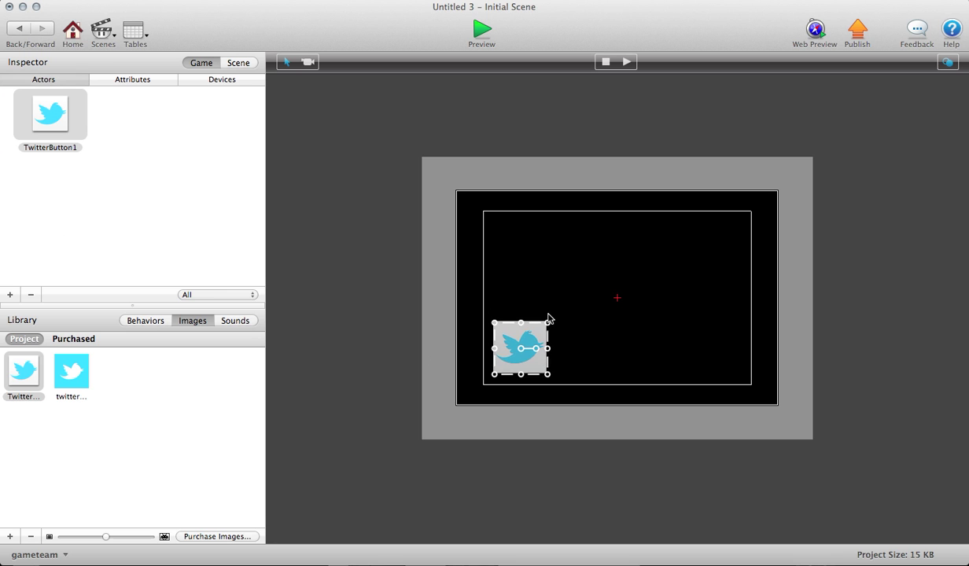
click(523, 299)
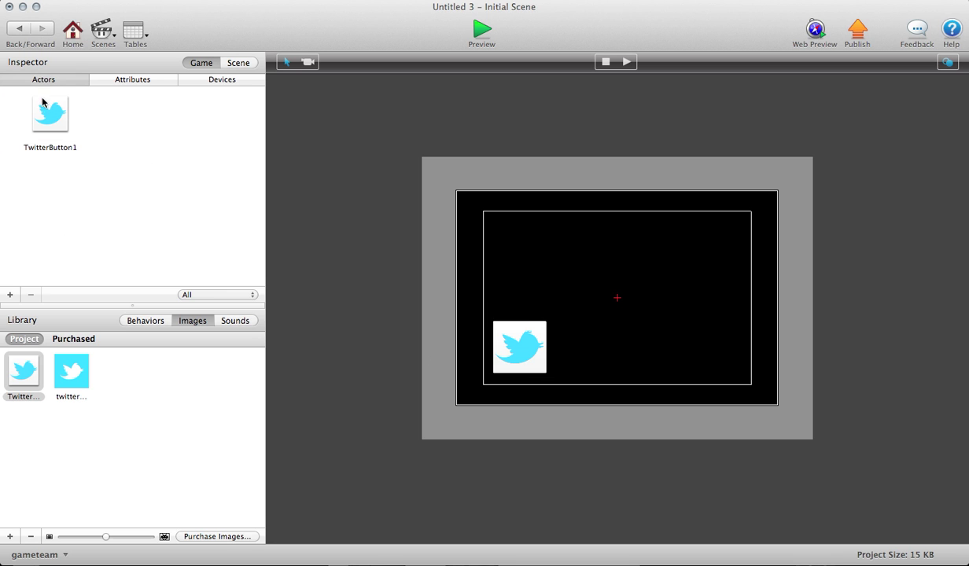
- In the TwitterButton1 actor, create a rule triggered when touch is pressed
click(48, 121)
double_click(48, 121)
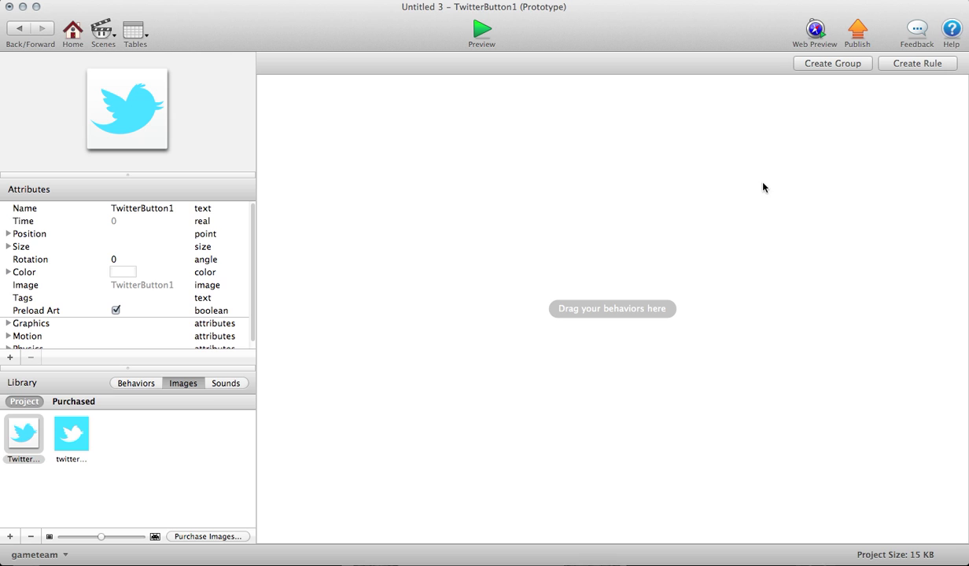
click(904, 65)
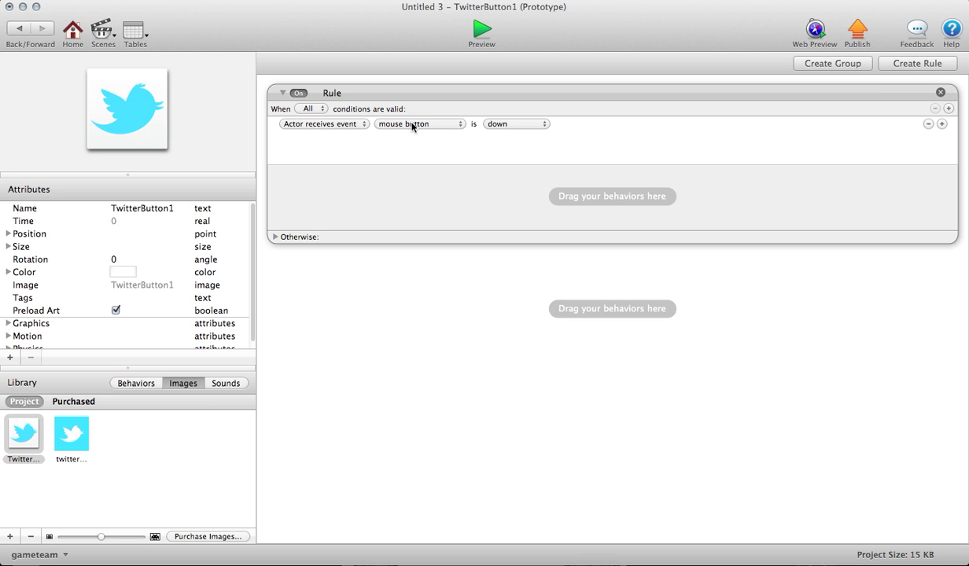
click(418, 124)
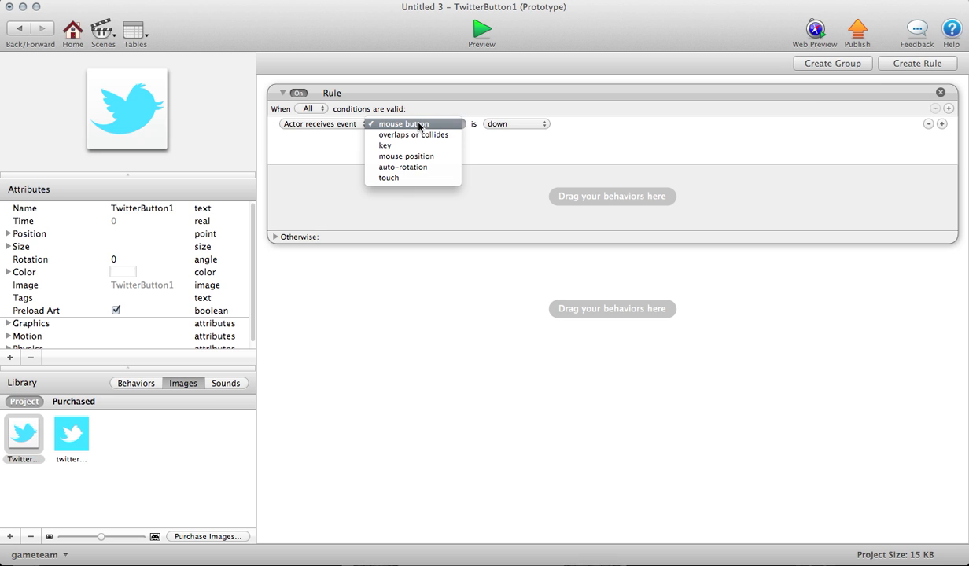
click(411, 179)
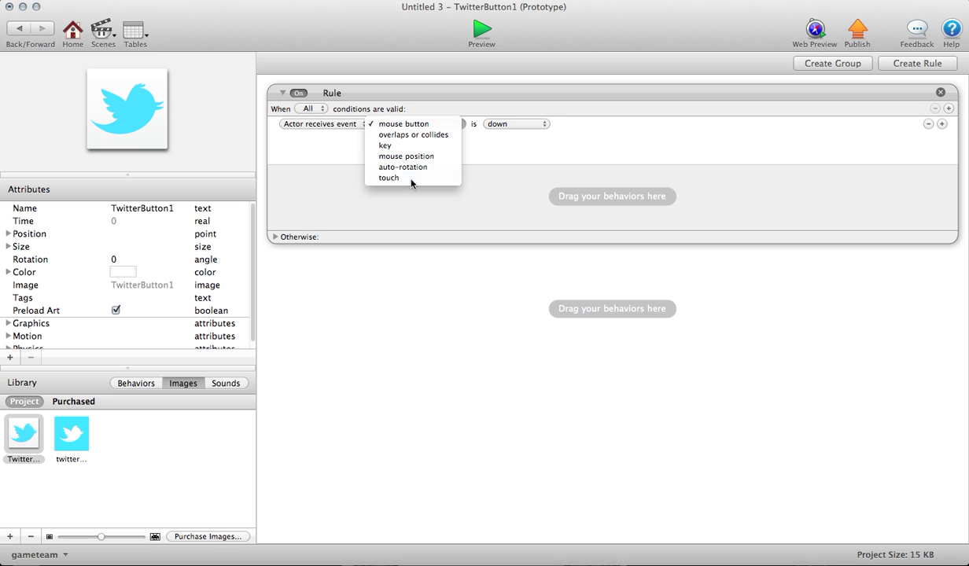
- Add the Tweet Sheet behavior from Library's Pro behaviors into the rule
click(134, 383)
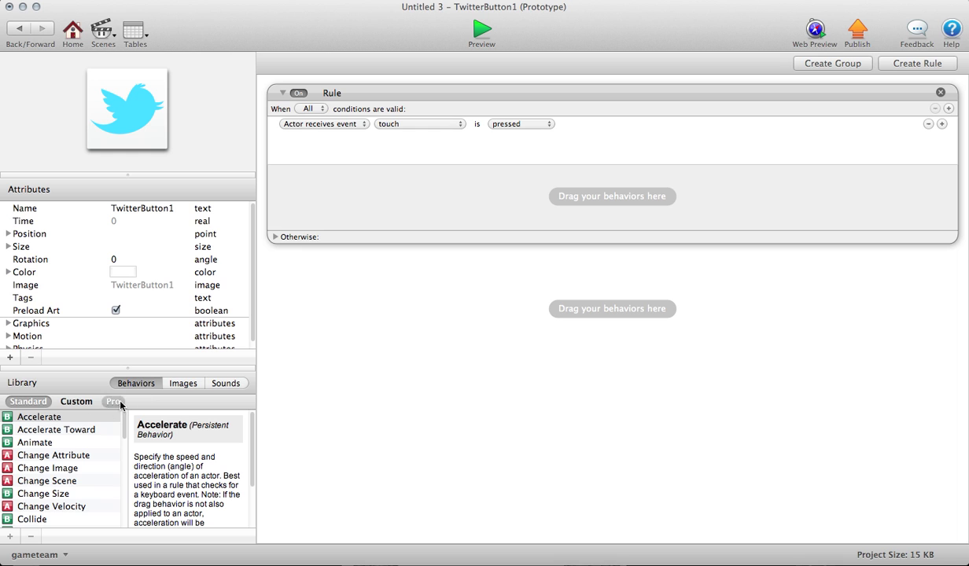
click(113, 401)
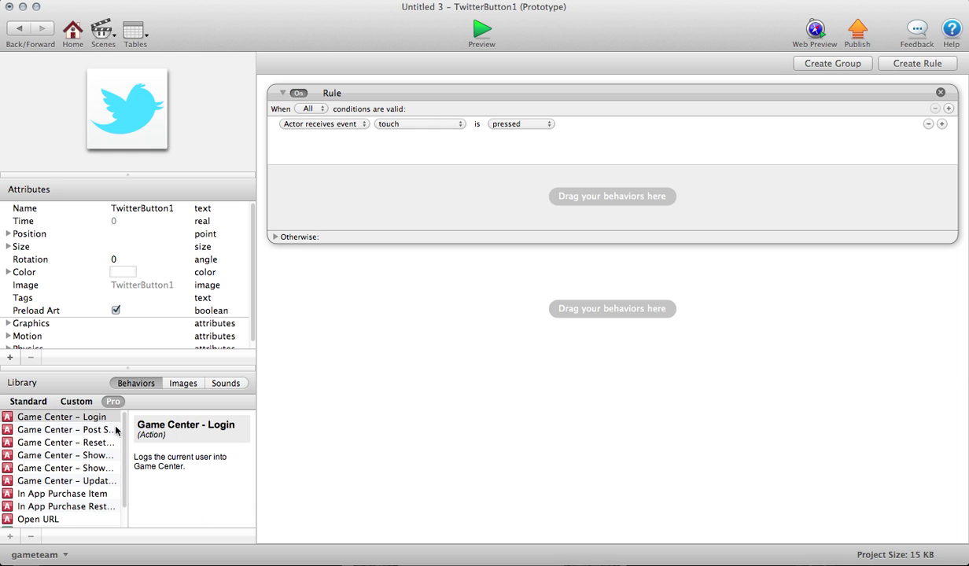
scroll(72, 488, down, 3)
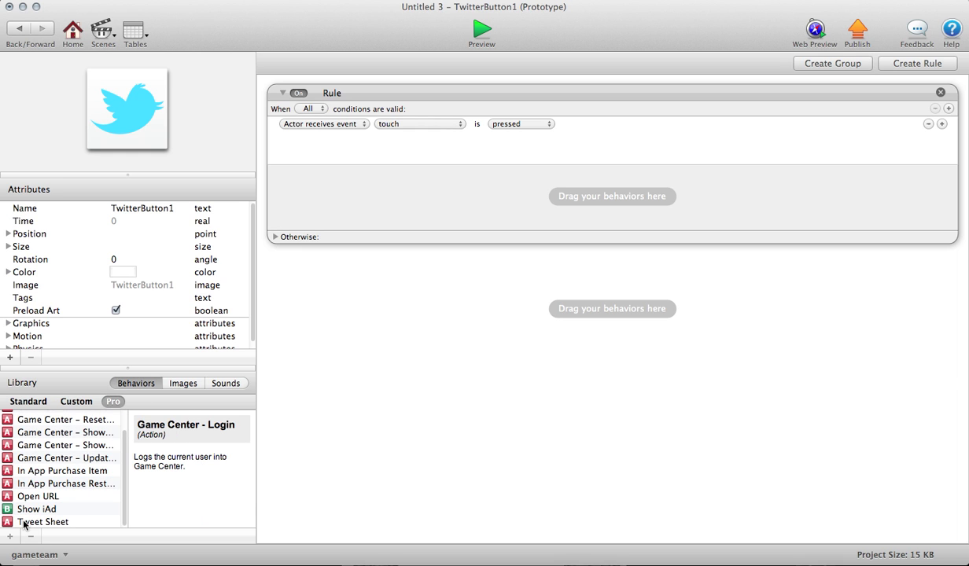
drag(24, 520, 401, 187)
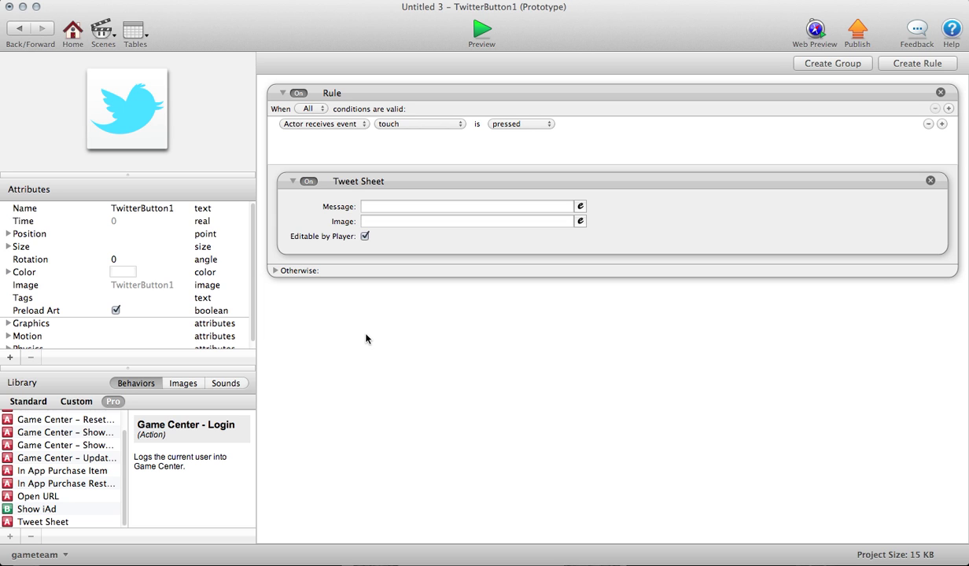
- Switch to Preview to view the TweetSheet_Doc_01 and TweetSheet_Doc_05 example screenshots
key(super+Tab)
key(super+Tab)
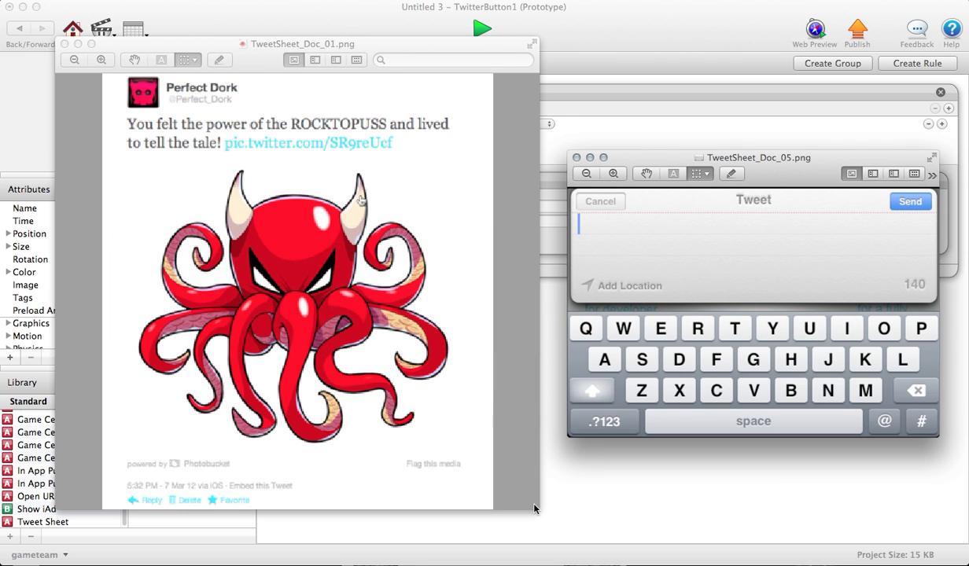
drag(543, 505, 568, 518)
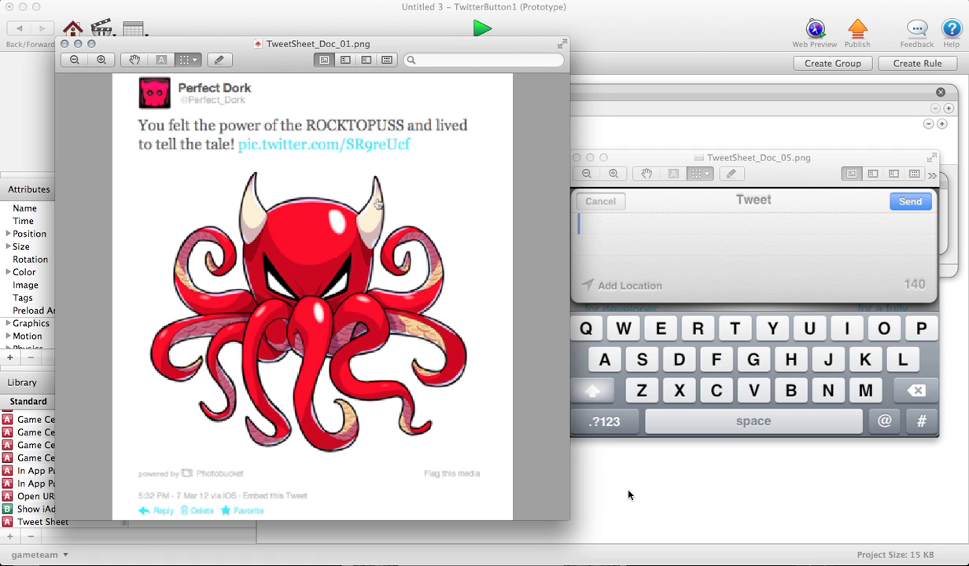
key(super+q)
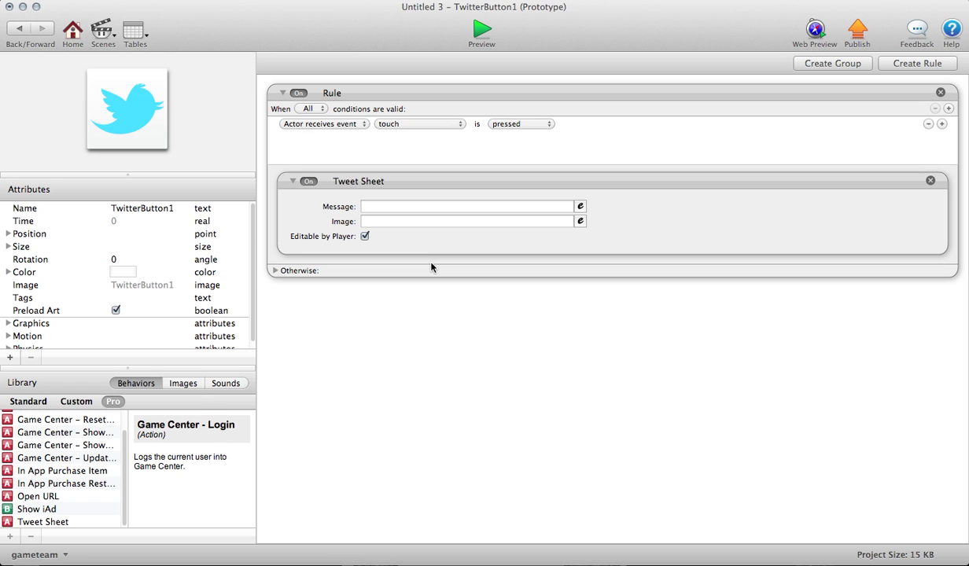
- Enter scratch text in the Tweet Sheet Message and Image fields, then clear it
click(366, 206)
text(ehf)
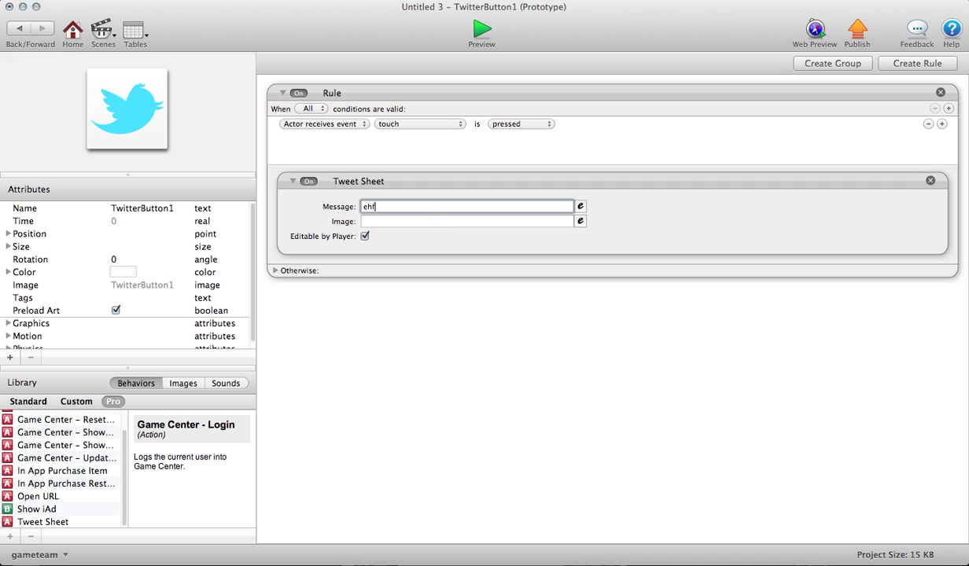
text(qwefhwefqfnqefn n)
click(468, 221)
text(pjiehwe)
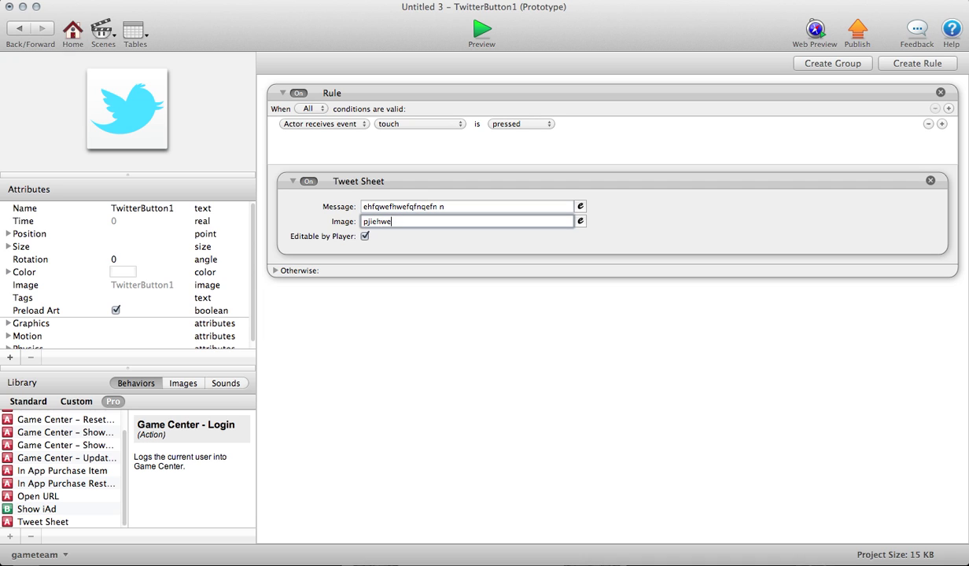
key(BackSpace)
key(BackSpace)
key(BackSpace)
key(BackSpace)
triple_click(386, 202)
key(BackSpace)
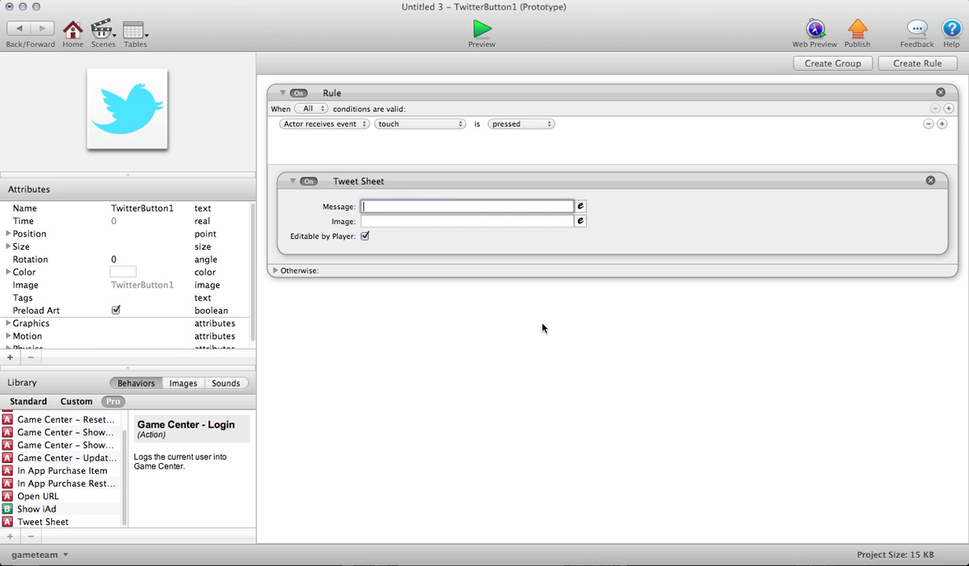
- Browse the Message Expression Editor's attributes and functions, then cancel without inserting anything
click(580, 207)
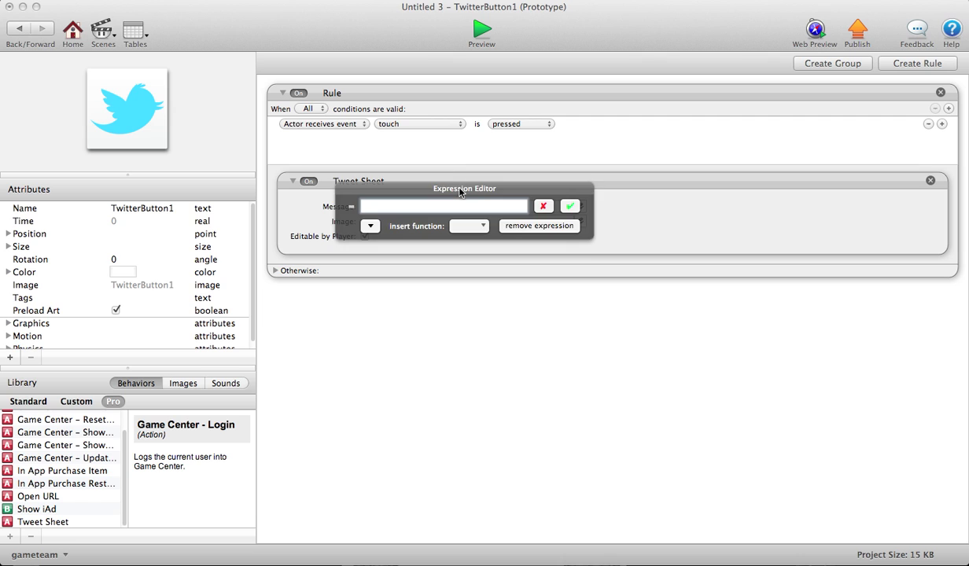
drag(461, 191, 457, 307)
click(358, 336)
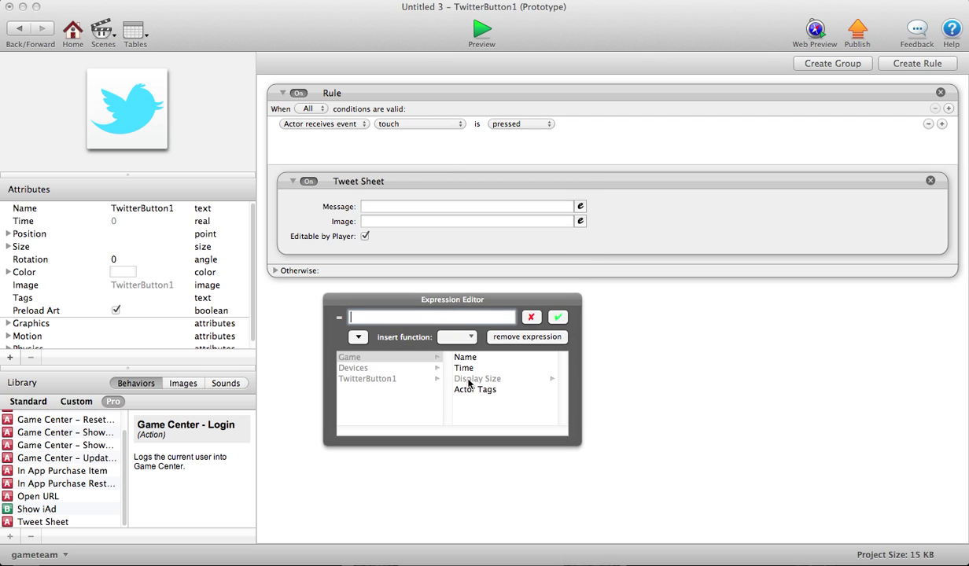
click(457, 337)
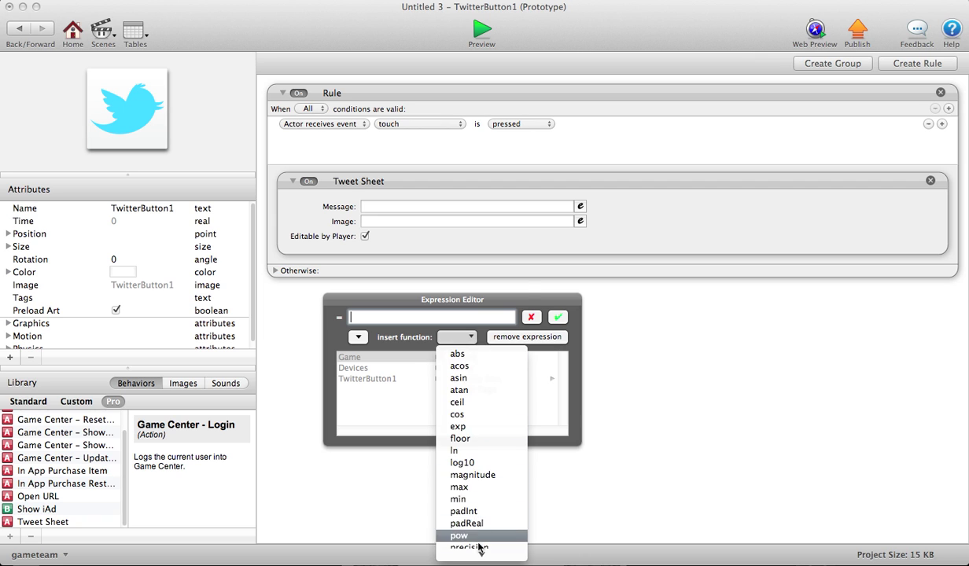
click(544, 319)
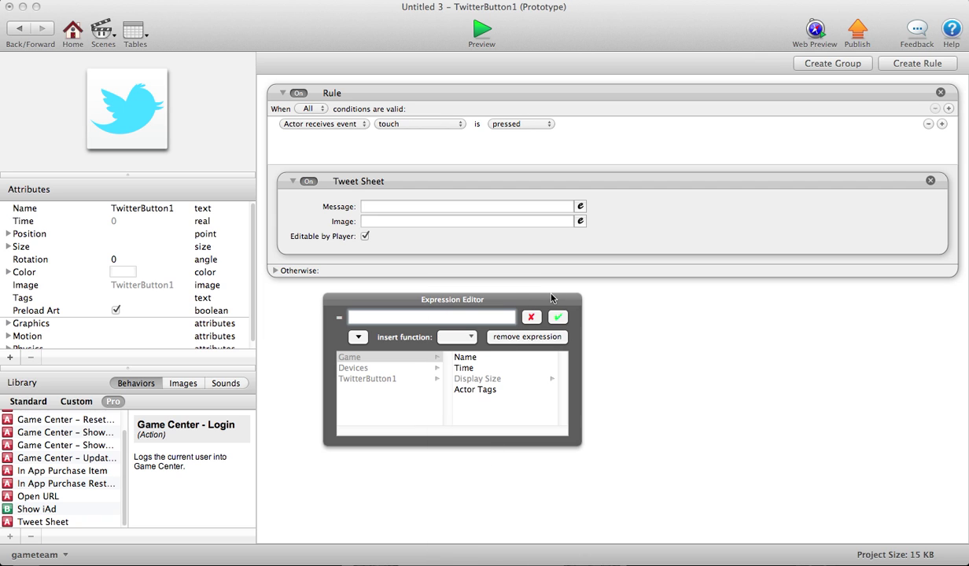
click(531, 317)
click(412, 206)
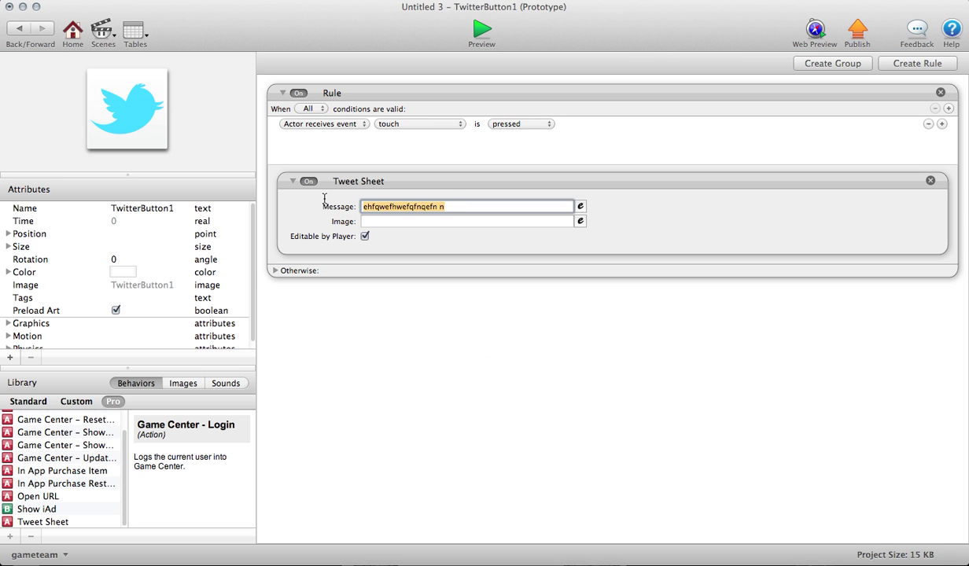
- Replace the Message text with 'Thanks for trying out this game!' and confirm the edit
text(Thanks )
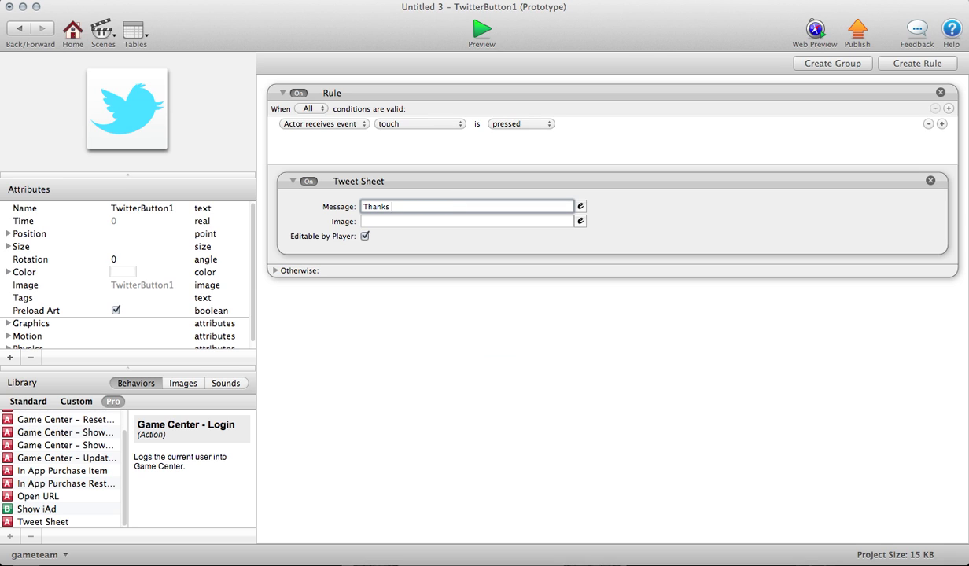
text(for trying out)
text(this game!)
click(397, 308)
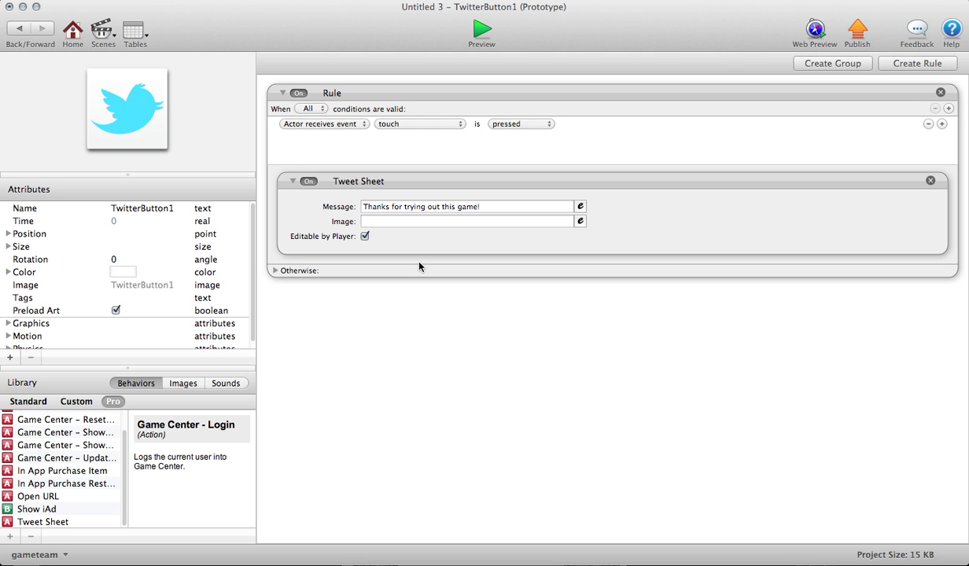
- Enlarge the library image thumbnails and view the blue twitter_newbird_boxed_whiteonblue image
click(183, 383)
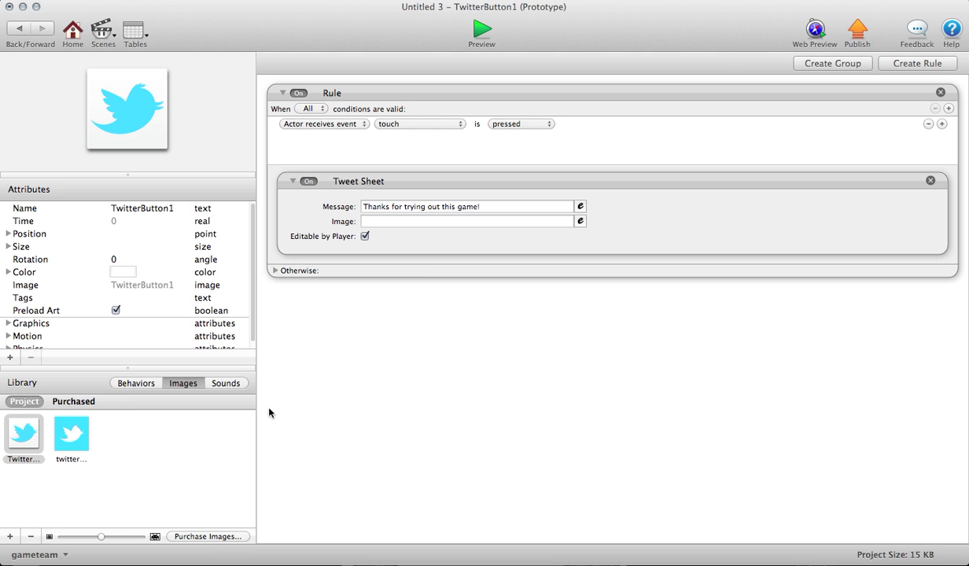
drag(101, 536, 156, 537)
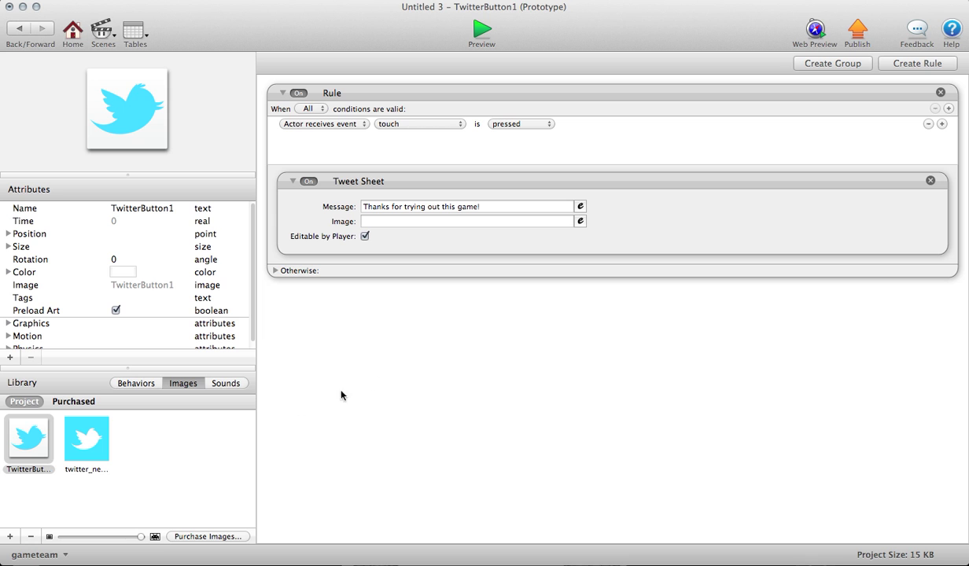
click(93, 441)
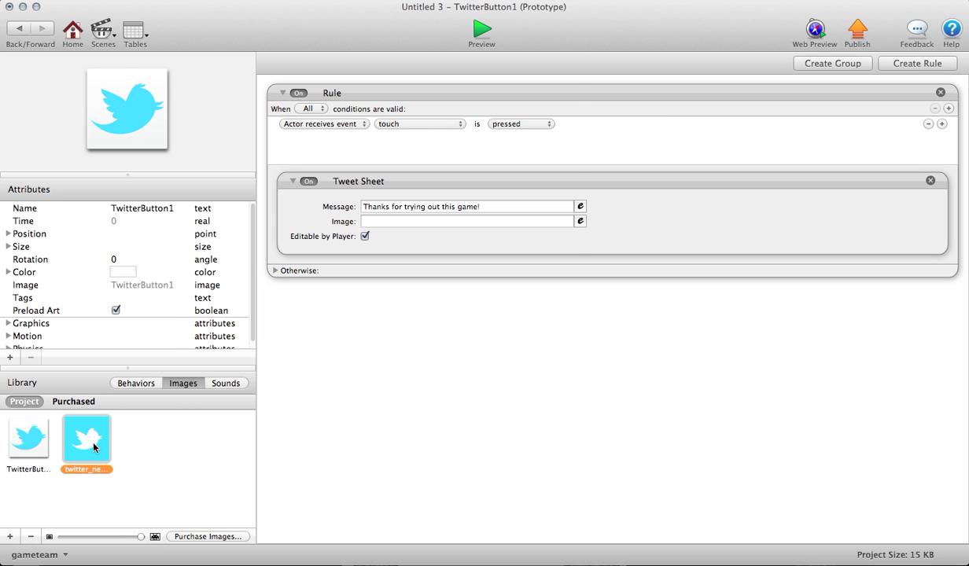
double_click(93, 446)
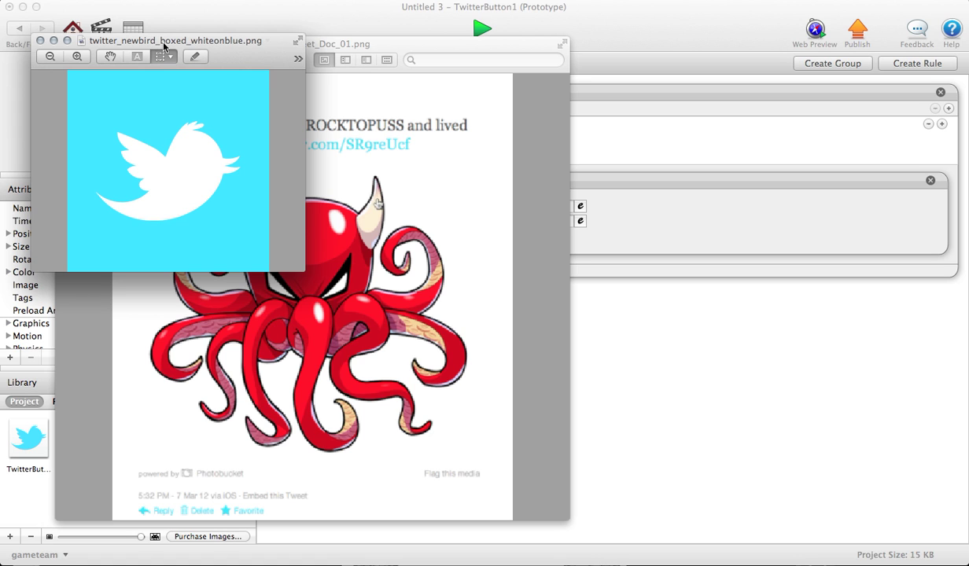
click(658, 435)
- Begin the Image field entry as 'twitter_newbird', checking the file name in Preview
click(368, 221)
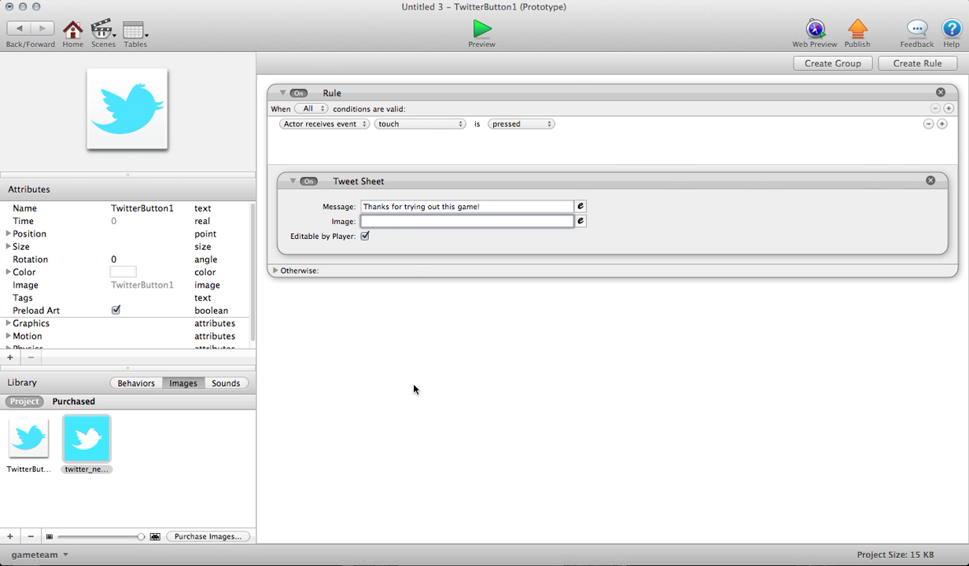
key(super+Tab)
key(super+Tab)
text(twitter)
key(super+Tab)
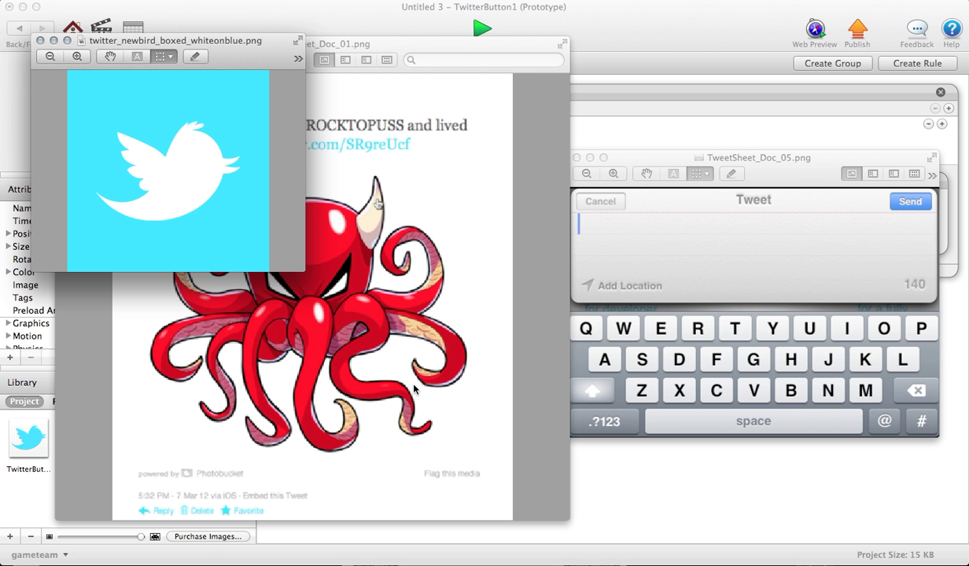
- Complete the Image name as twitter_newbird_boxed_whiteonblue and confirm the field
key(super+Tab)
text(_newbo)
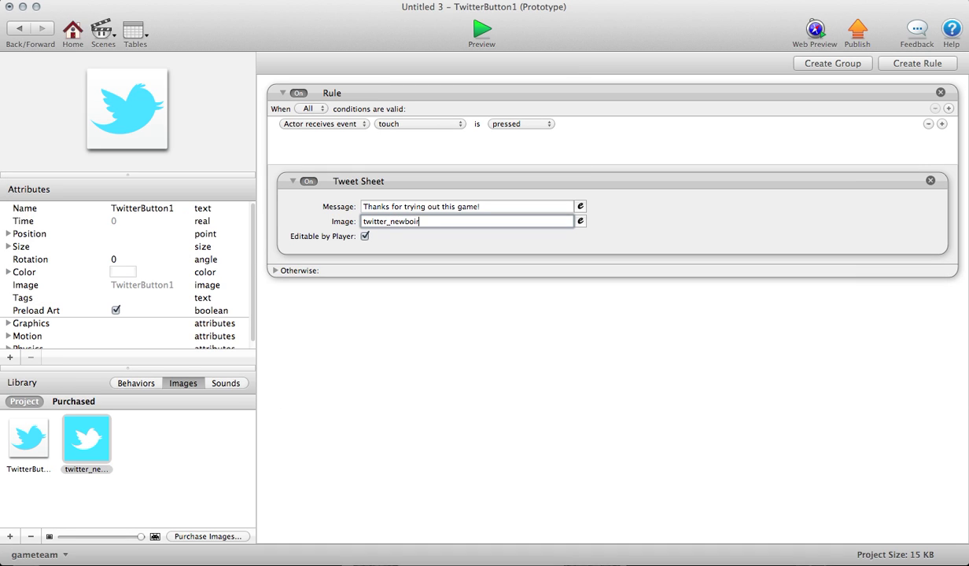
key(BackSpace)
text(ird)
key(super+Tab)
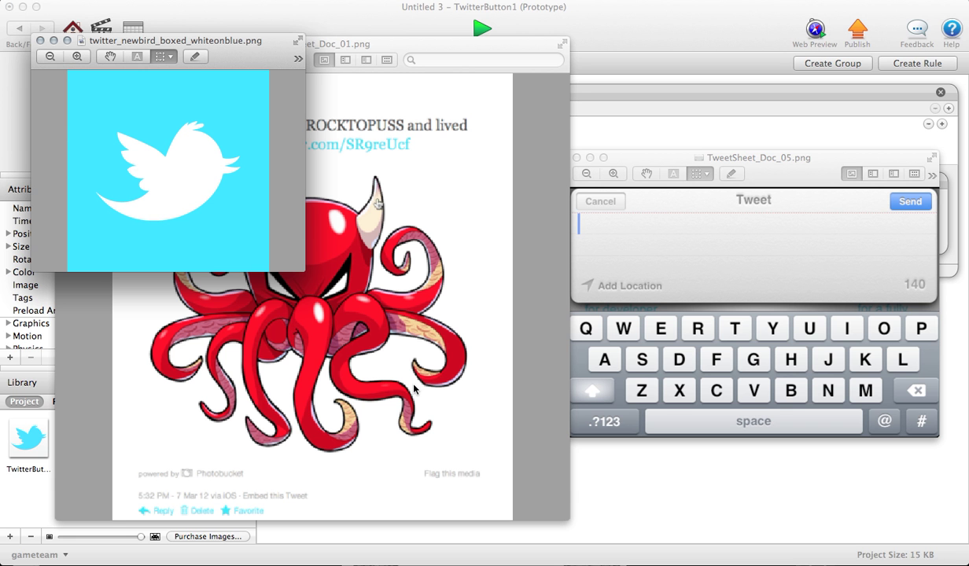
key(super+Tab)
text(_)
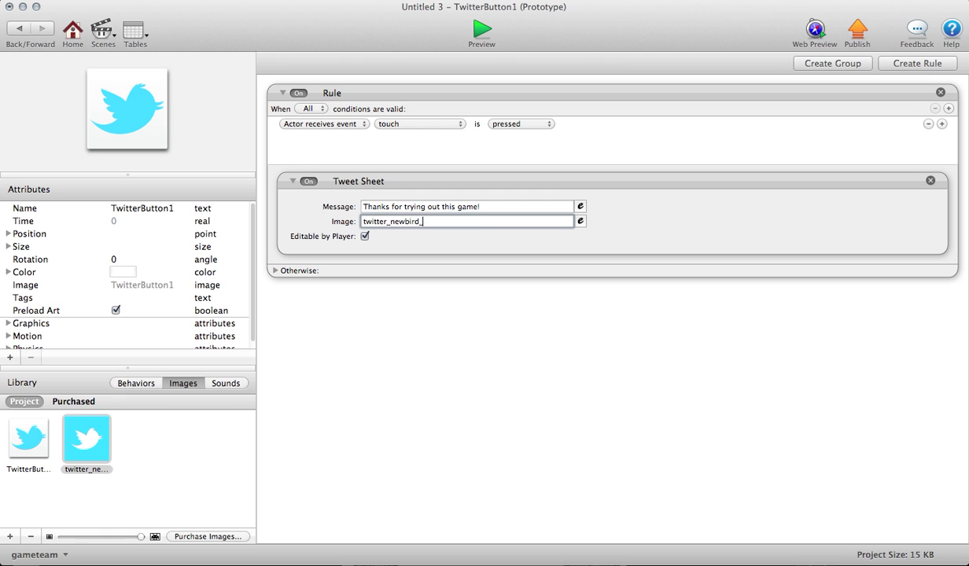
text(boxed)
key(super+Tab)
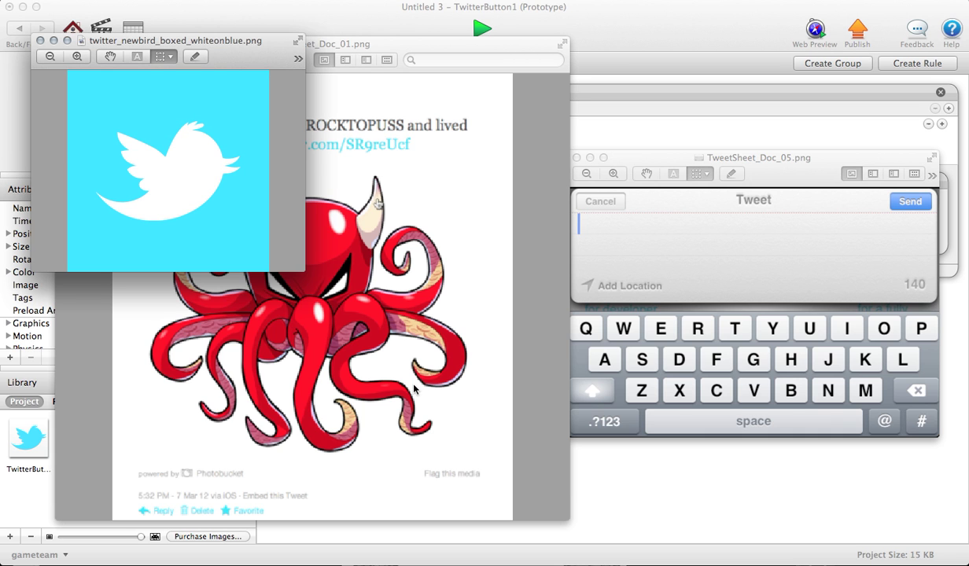
key(super+Tab)
text(_whi)
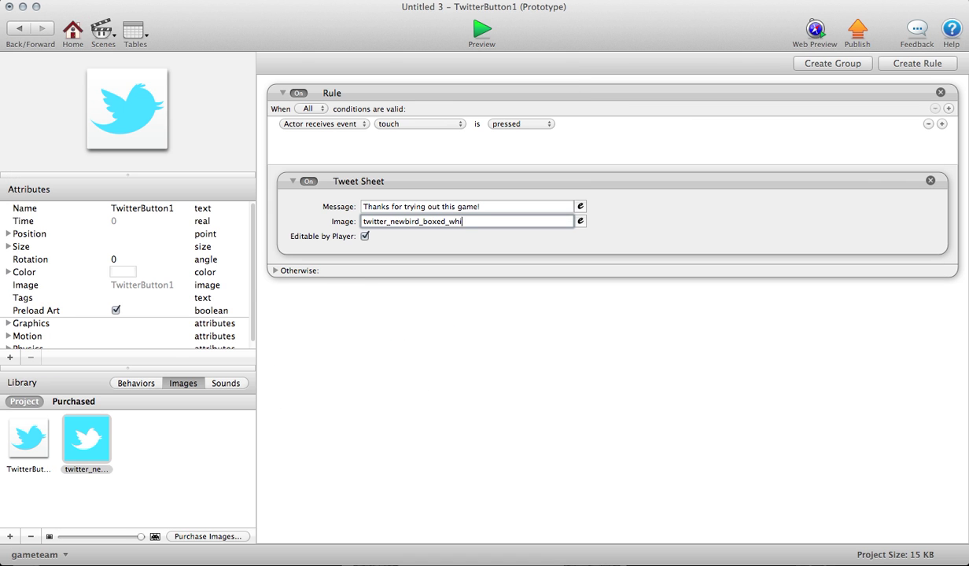
text(teonblue)
click(452, 328)
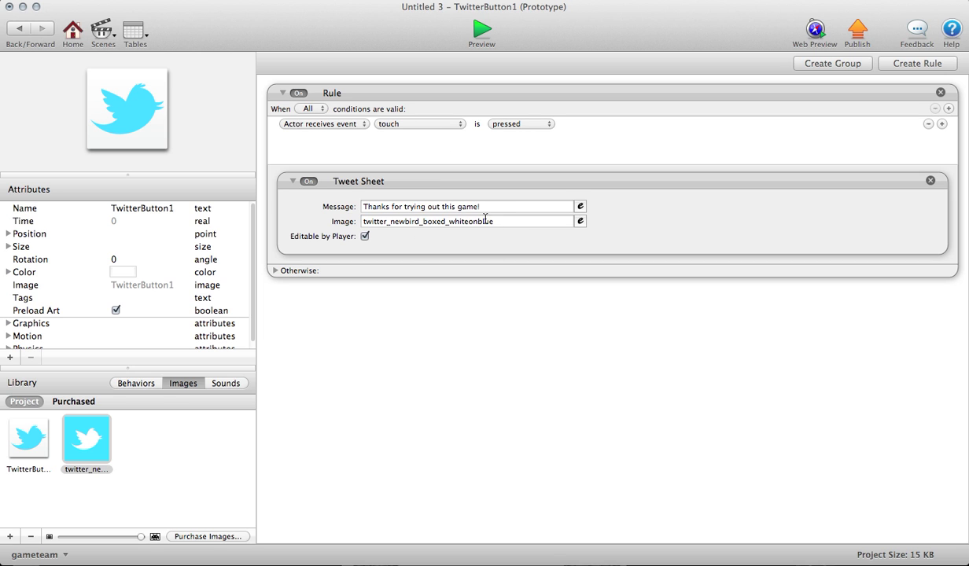
click(580, 222)
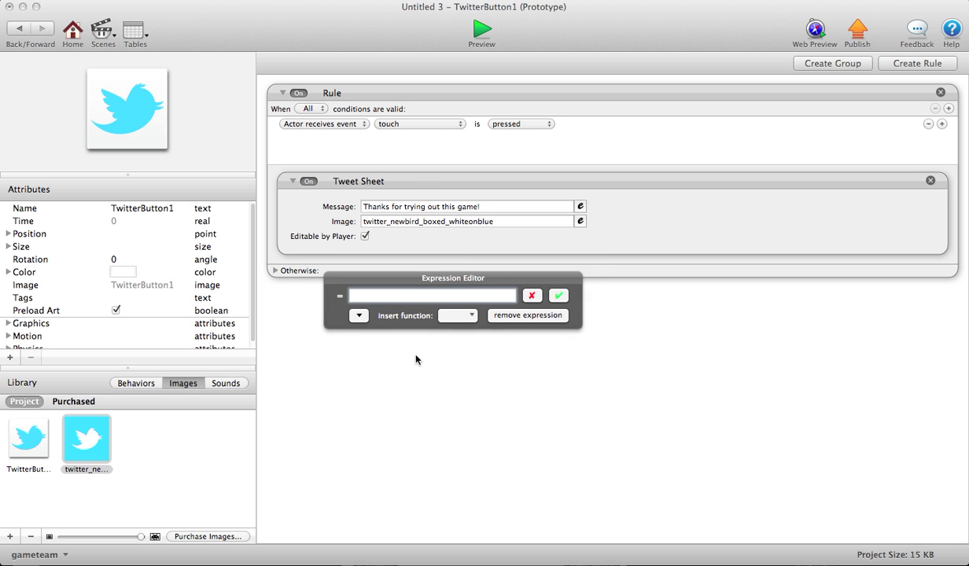
click(558, 296)
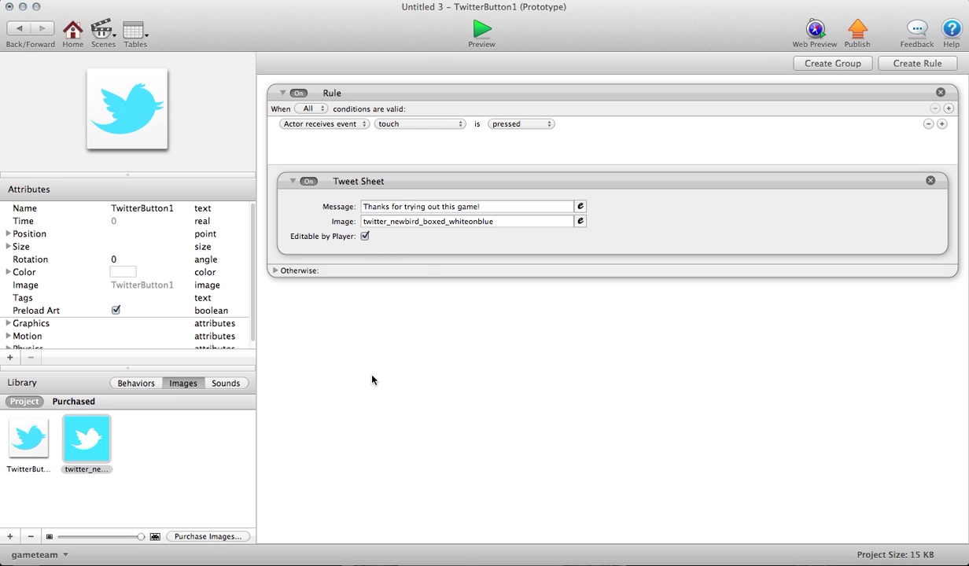
click(364, 238)
click(364, 237)
click(364, 238)
click(364, 237)
click(364, 237)
click(364, 237)
key(super+Tab)
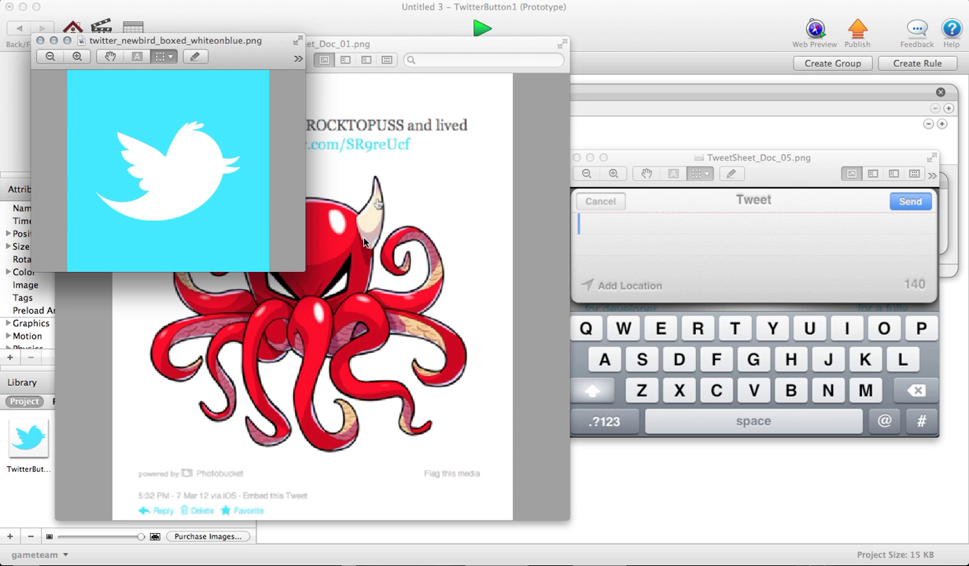
- Reposition the TweetSheet_Doc_05 composer screenshot lower and to the right in Preview
drag(743, 157, 657, 86)
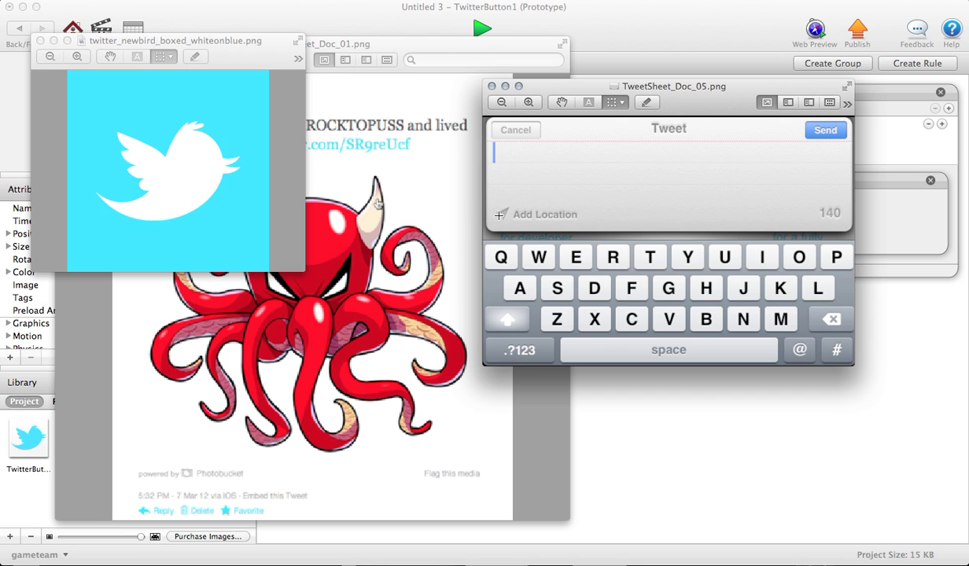
drag(677, 92, 700, 118)
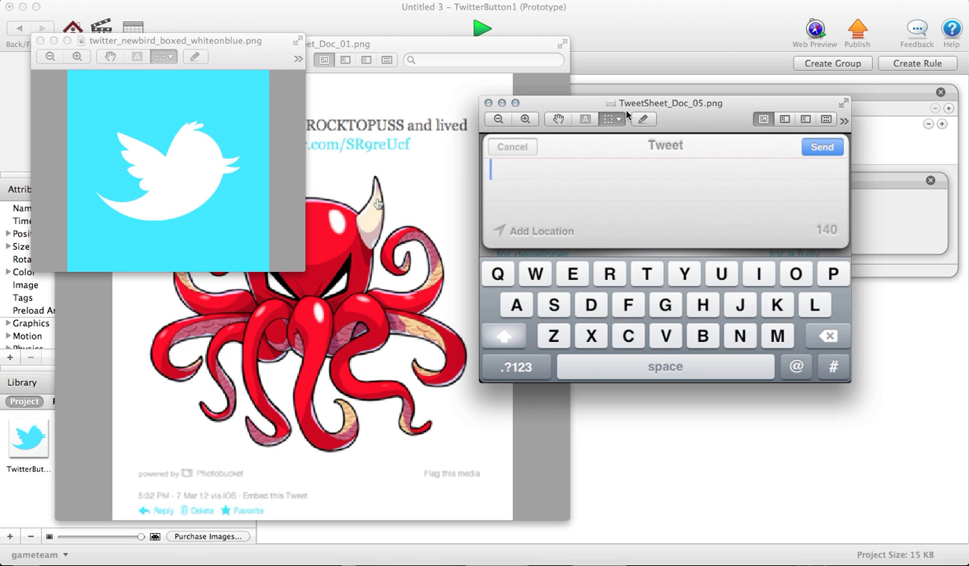
drag(657, 105, 698, 173)
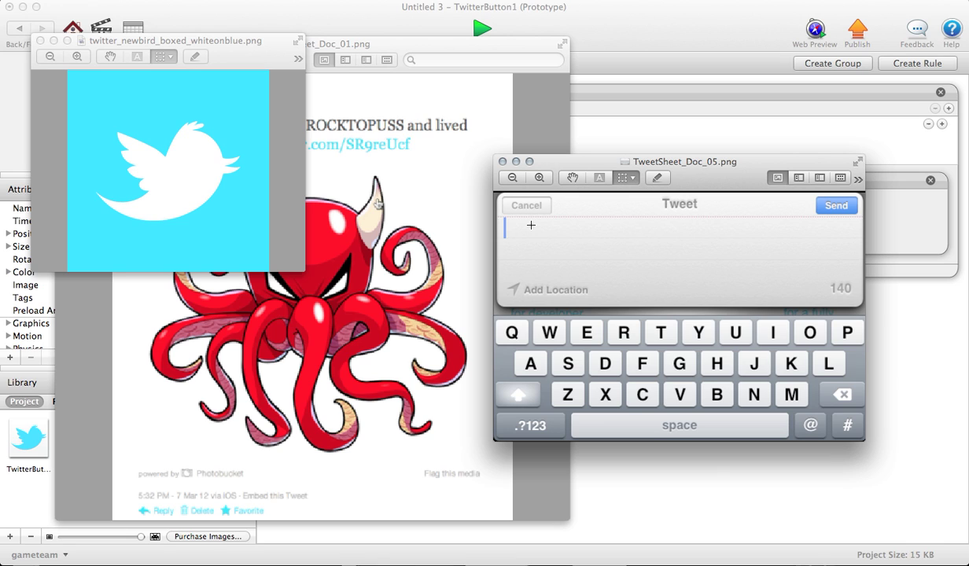
- Return to GameSalad and uncheck Editable by Player in the Tweet Sheet behavior
click(665, 501)
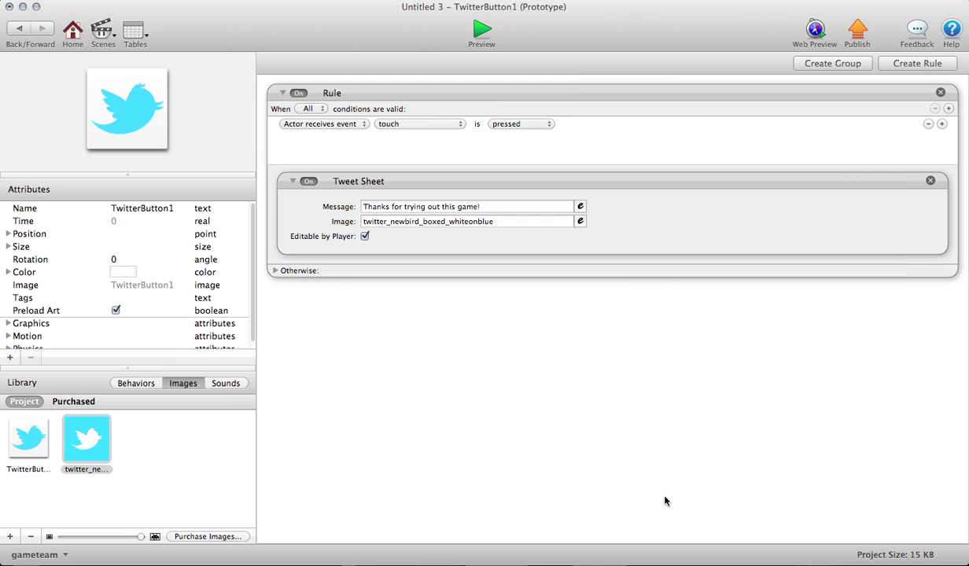
click(365, 237)
click(775, 560)
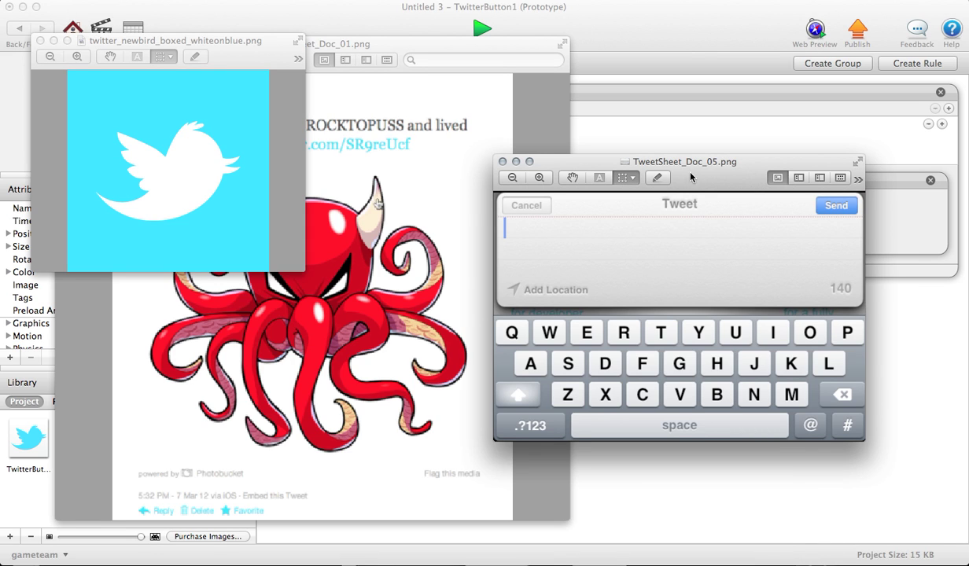
drag(690, 177, 701, 148)
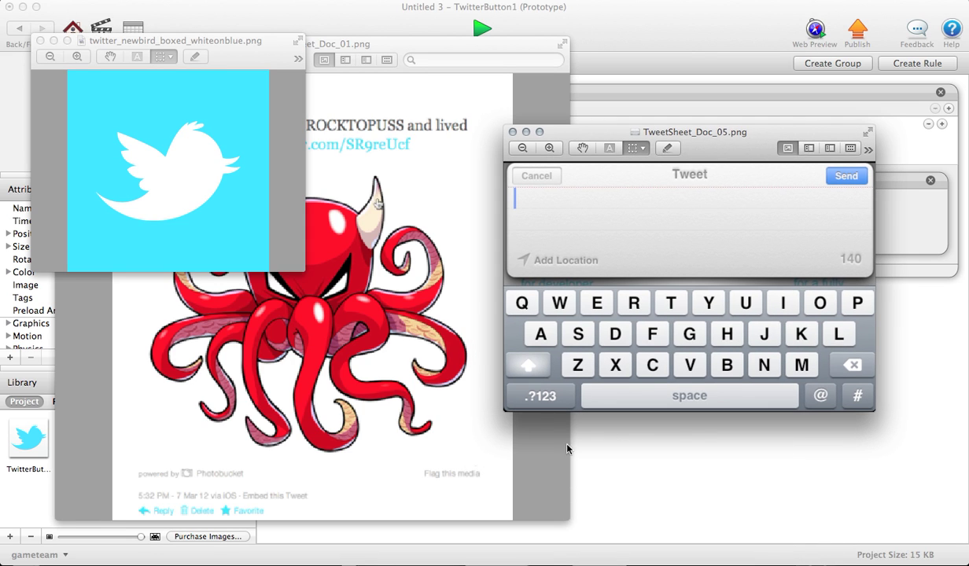
click(422, 236)
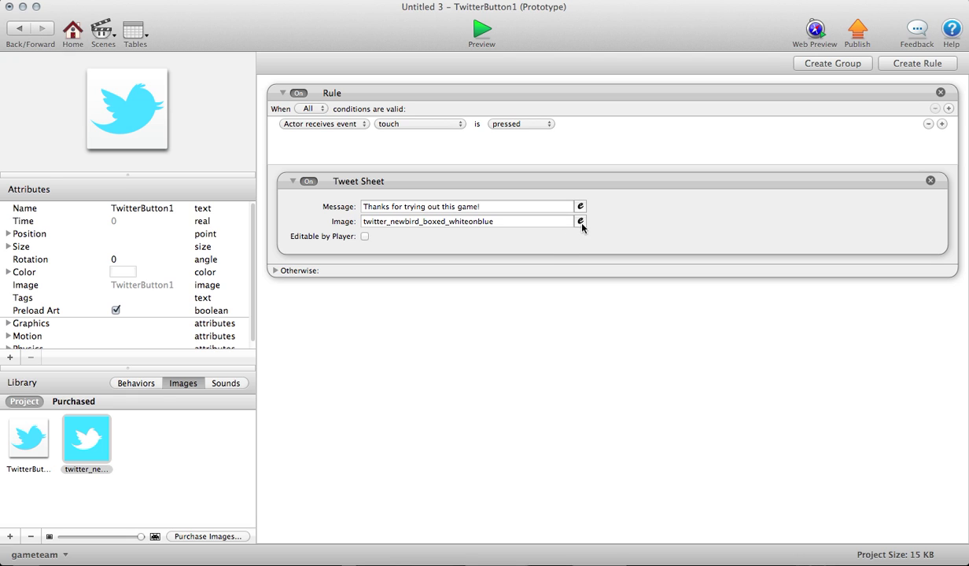
- Delete the Image and Message values and re-enable Editable by Player
double_click(496, 222)
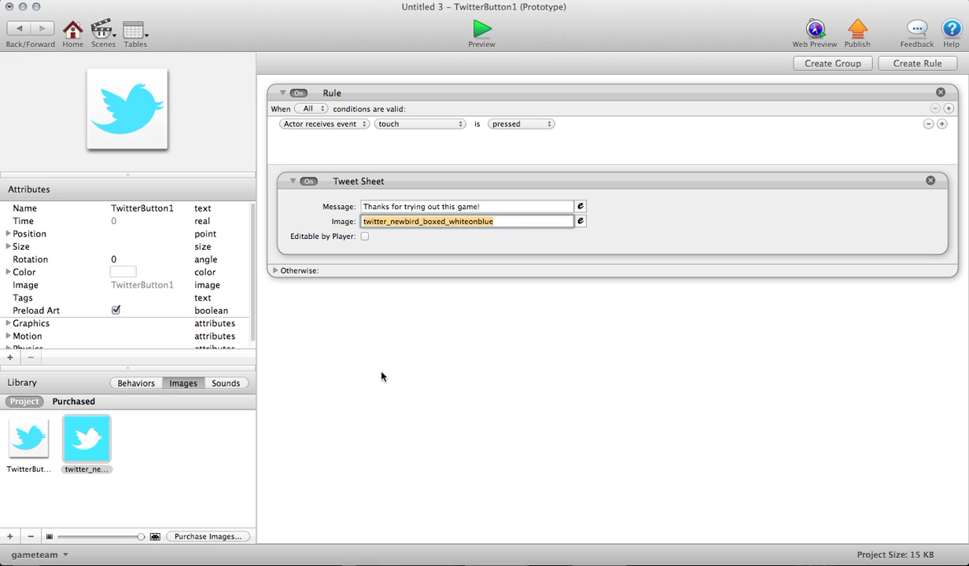
key(BackSpace)
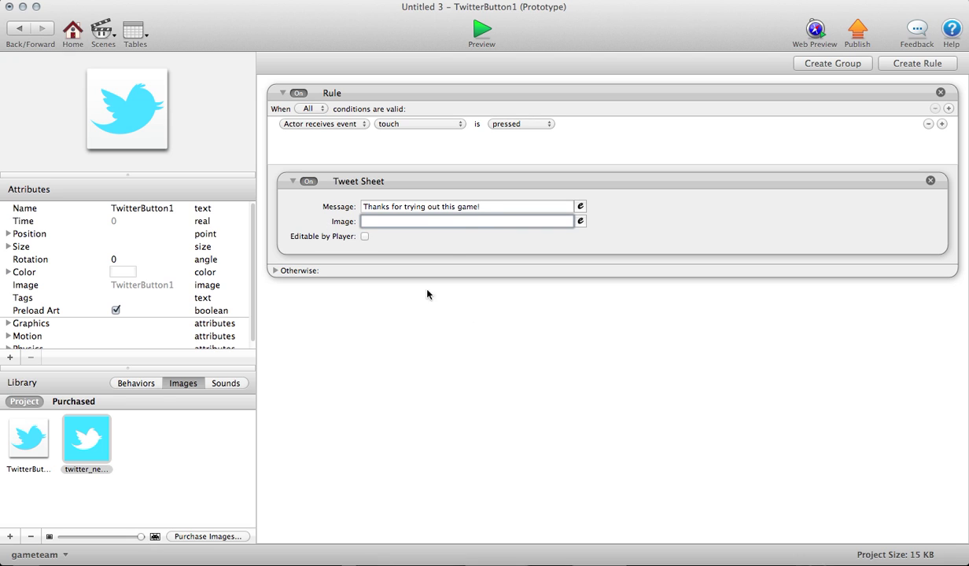
double_click(467, 206)
key(BackSpace)
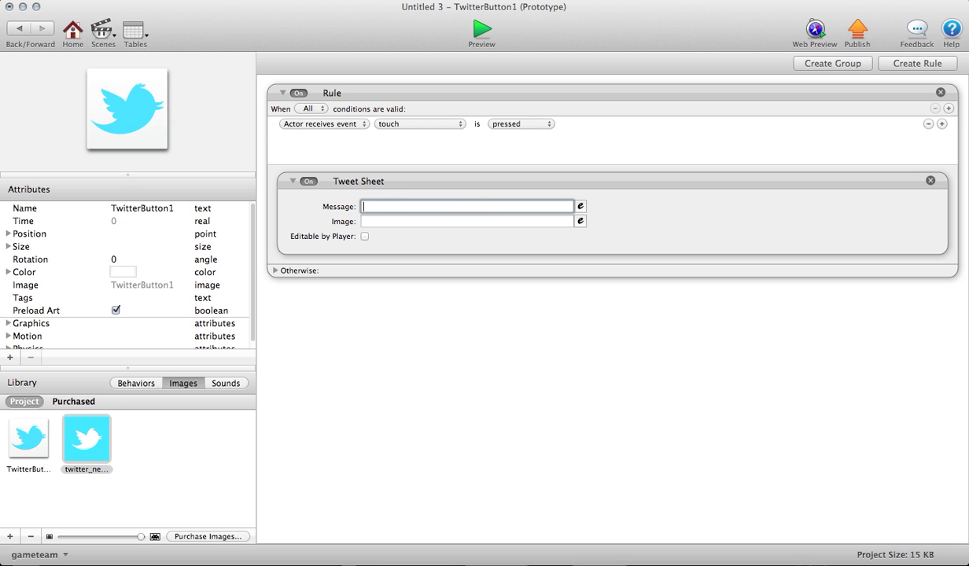
click(367, 350)
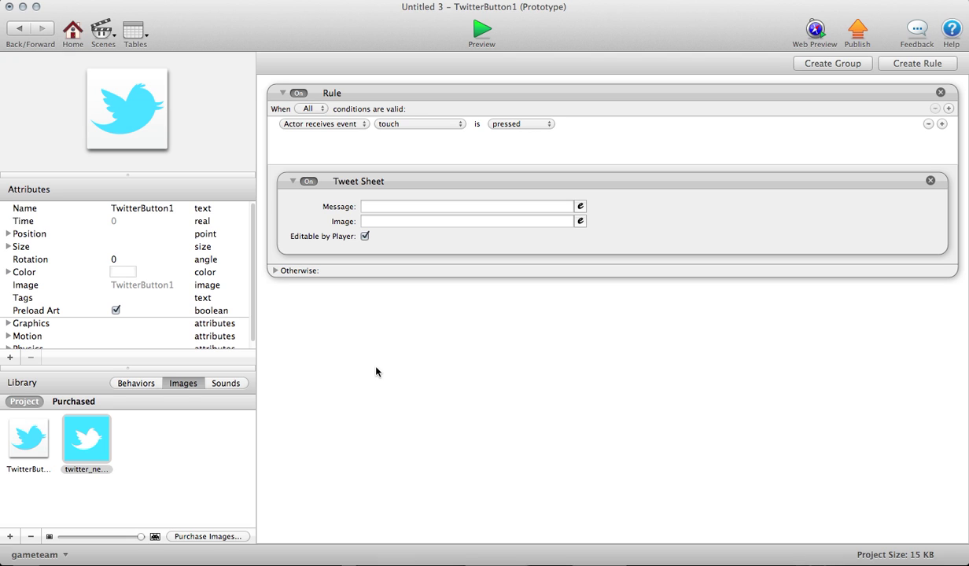
click(156, 383)
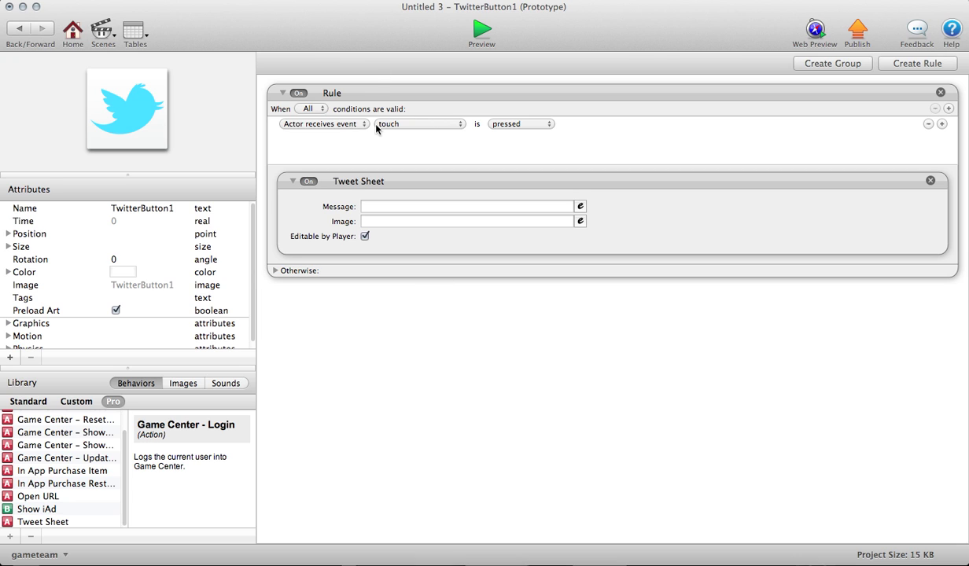
- Go back to the Initial Scene with TwitterButton1 on stage
click(19, 28)
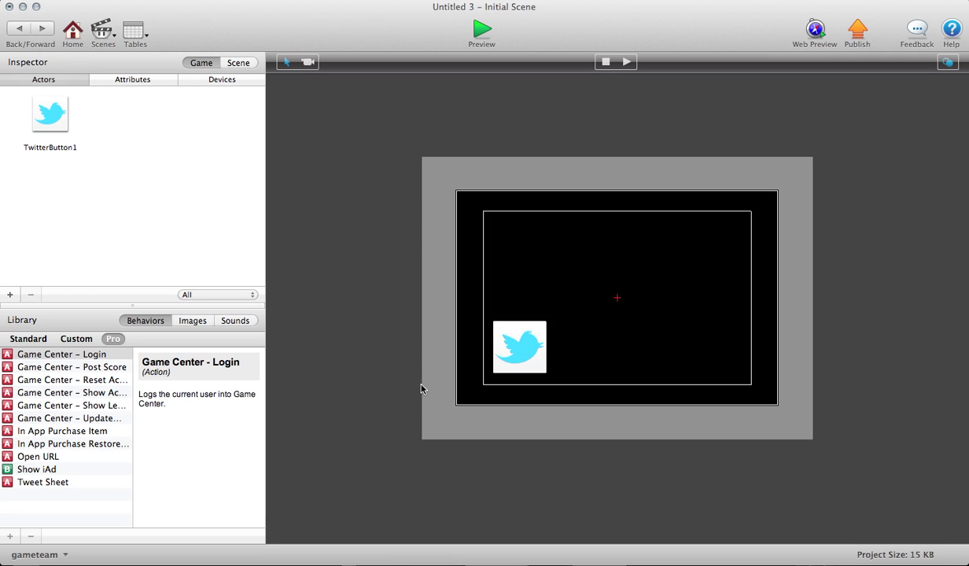
click(481, 30)
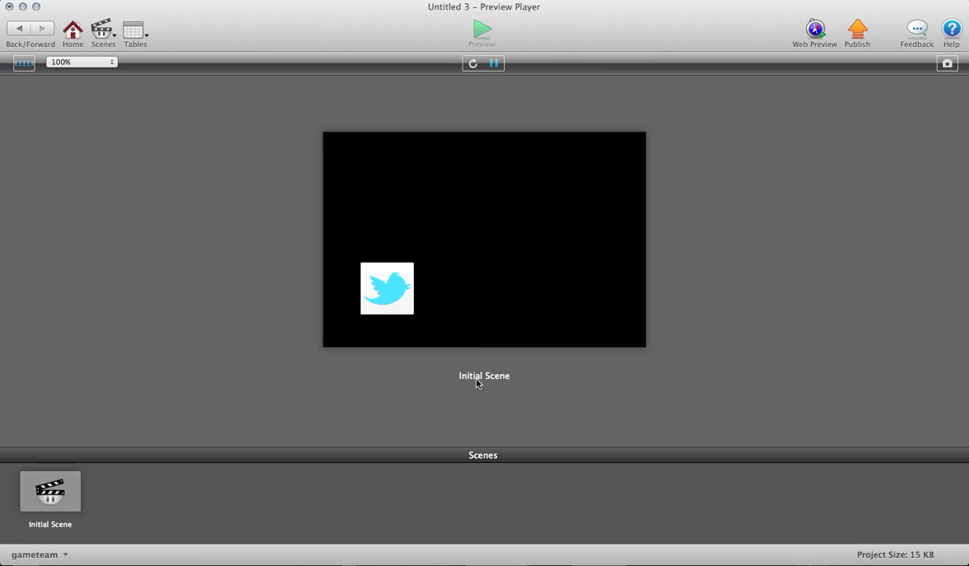
click(388, 290)
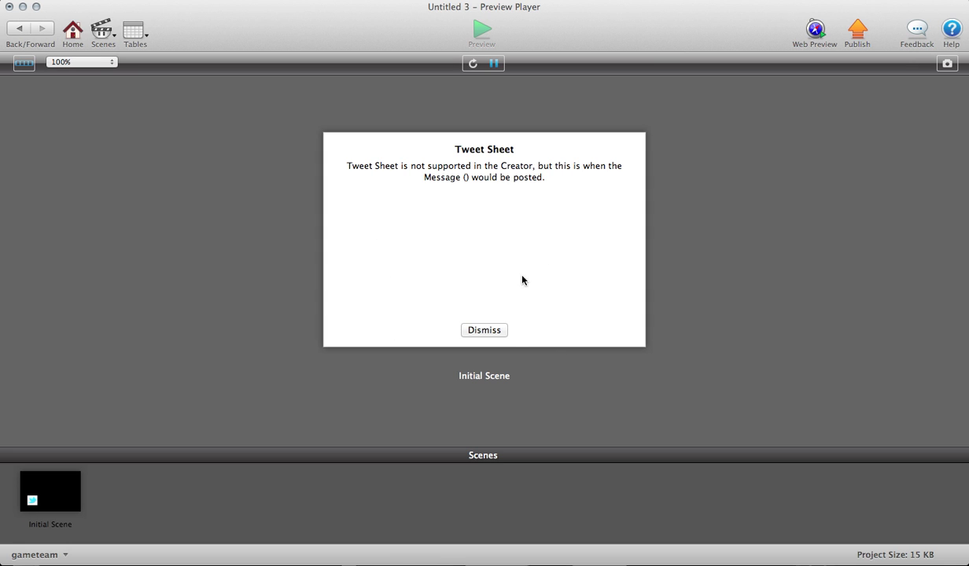
click(487, 331)
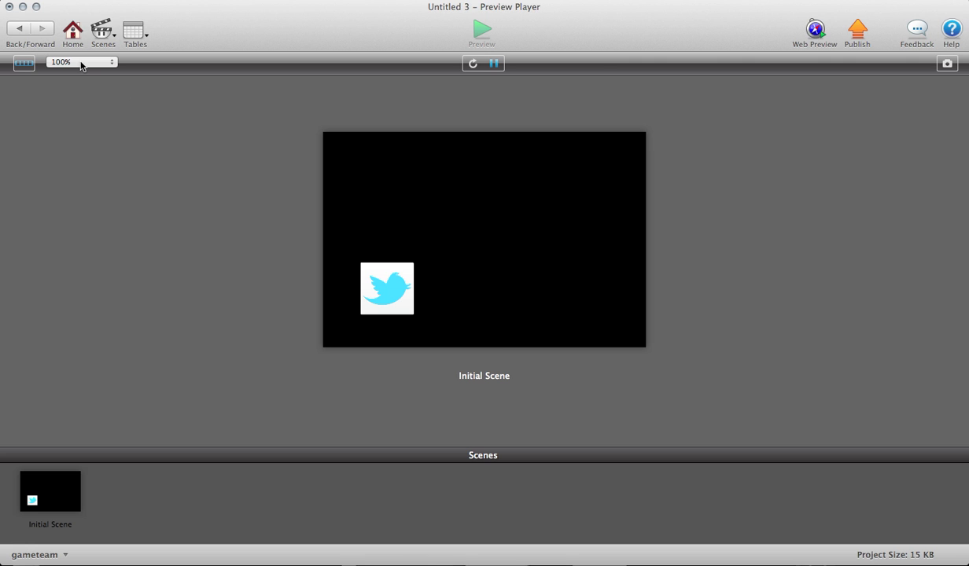
click(19, 29)
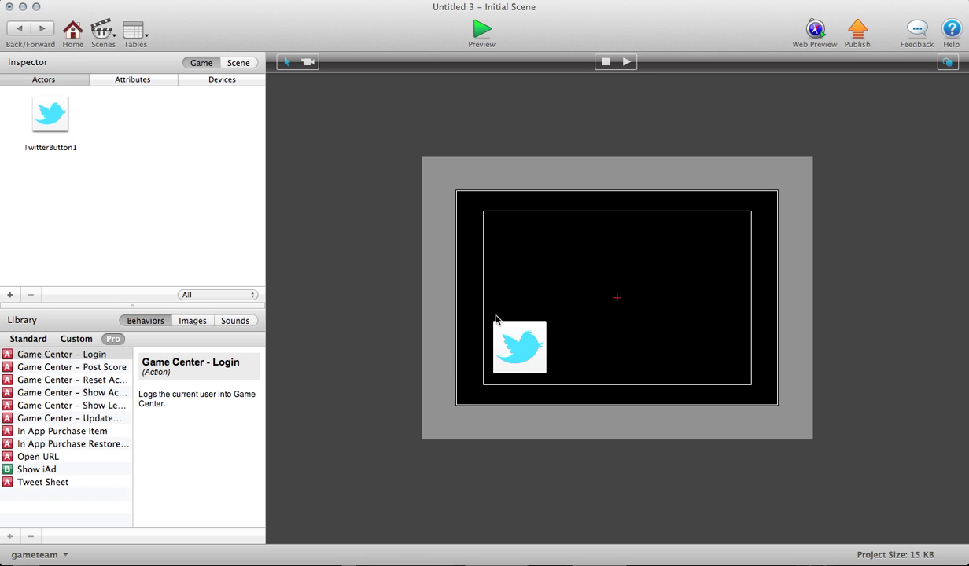
- In Preview, show the posted ROCKTOPUSS tweet screenshot and mark out its octopus picture, then deselect
key(super+Tab)
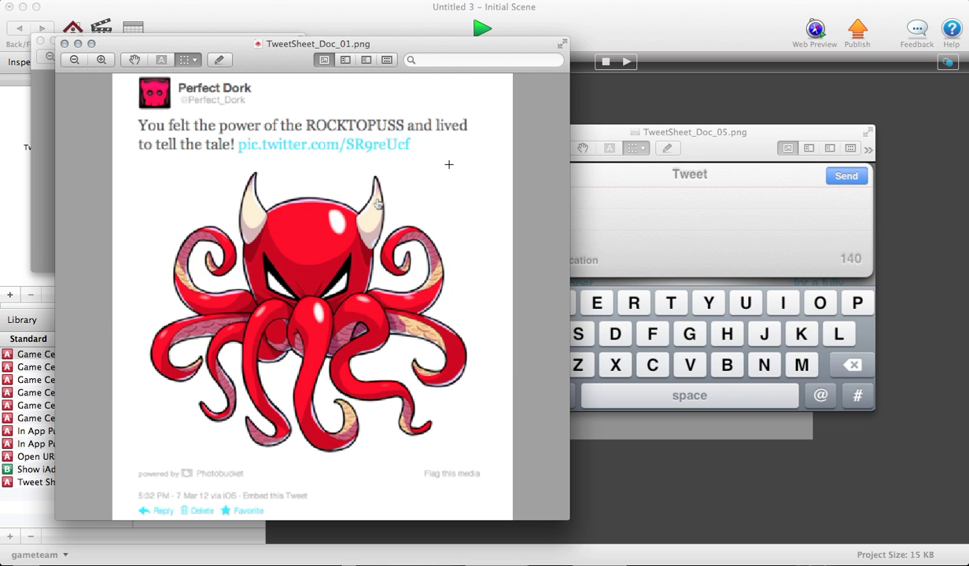
drag(118, 77, 505, 465)
click(525, 406)
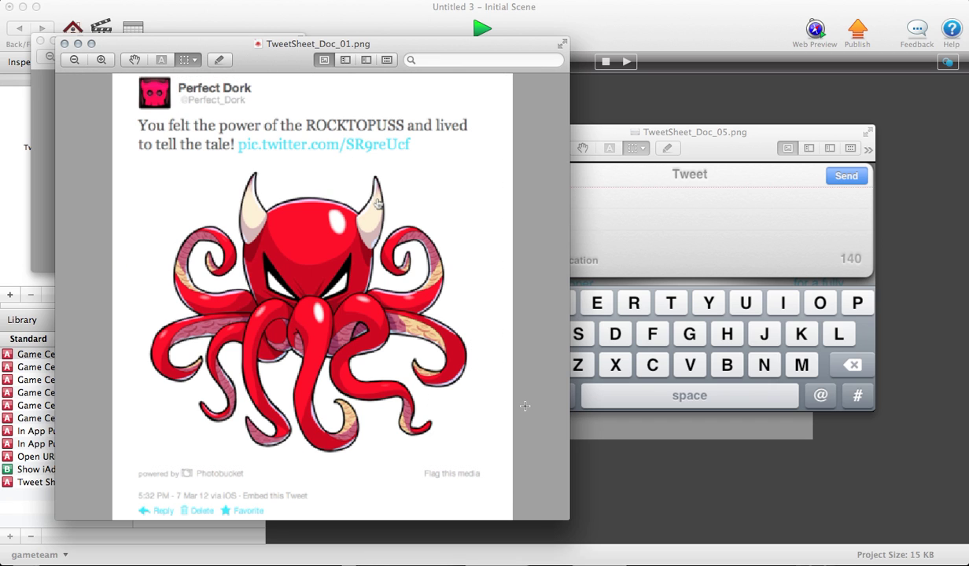